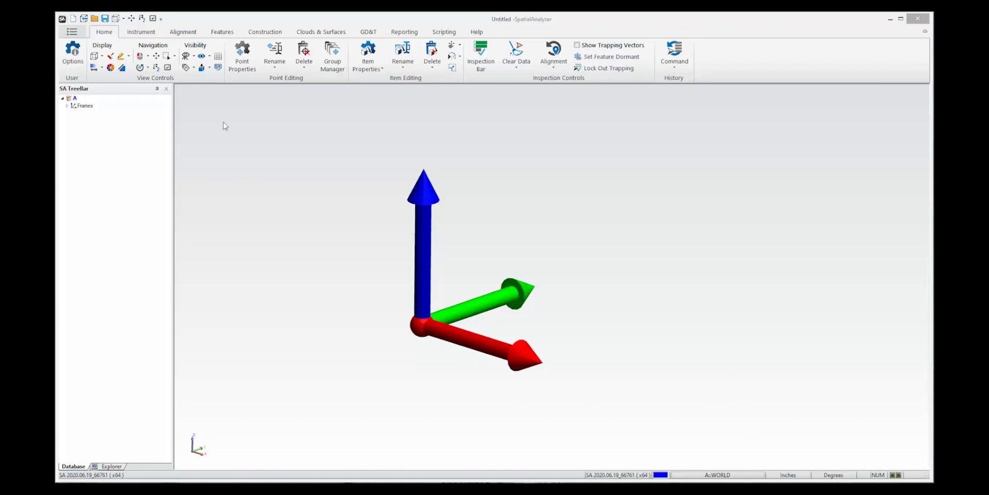
Import the Demo Part aluminium-sheet-metal.x_t CAD file
left_click(84, 19)
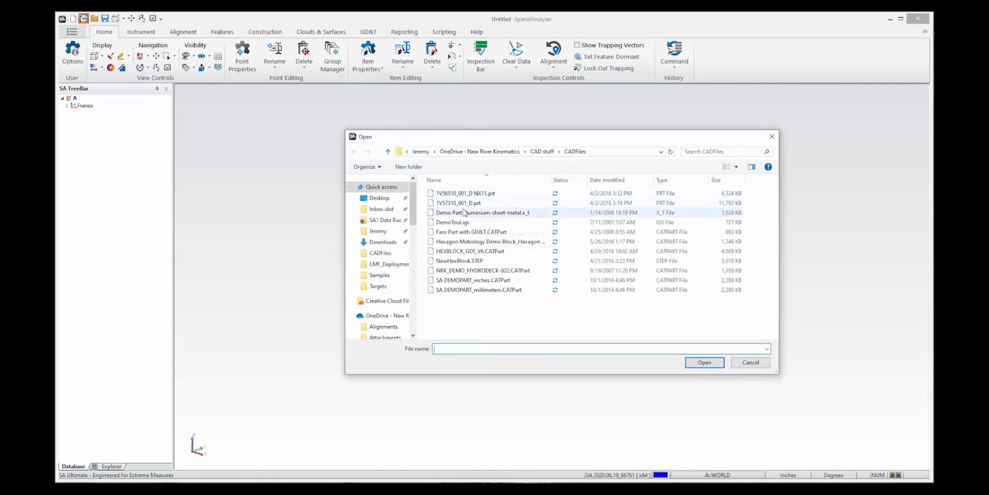
left_click(495, 212)
left_click(702, 363)
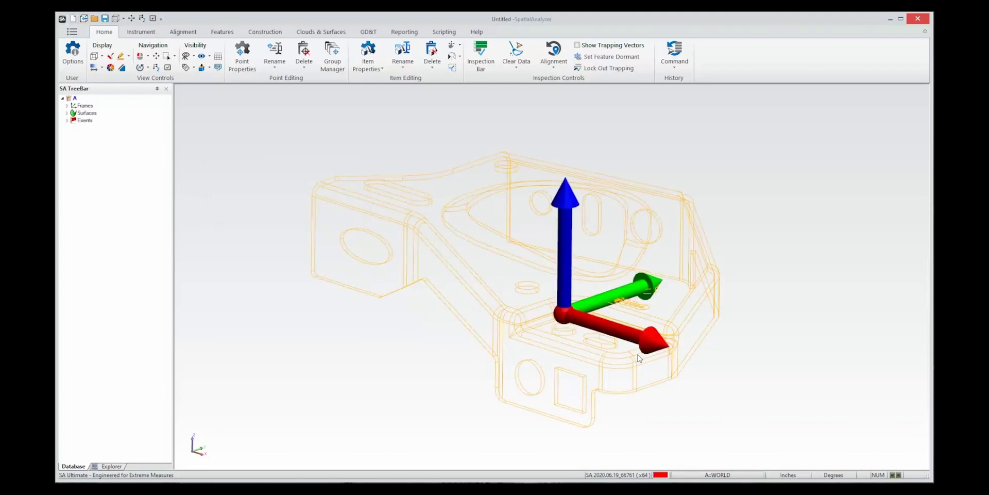
Add a Hexagon Absolute portable arm instrument and connect to it
scroll(639, 358, "down", 3)
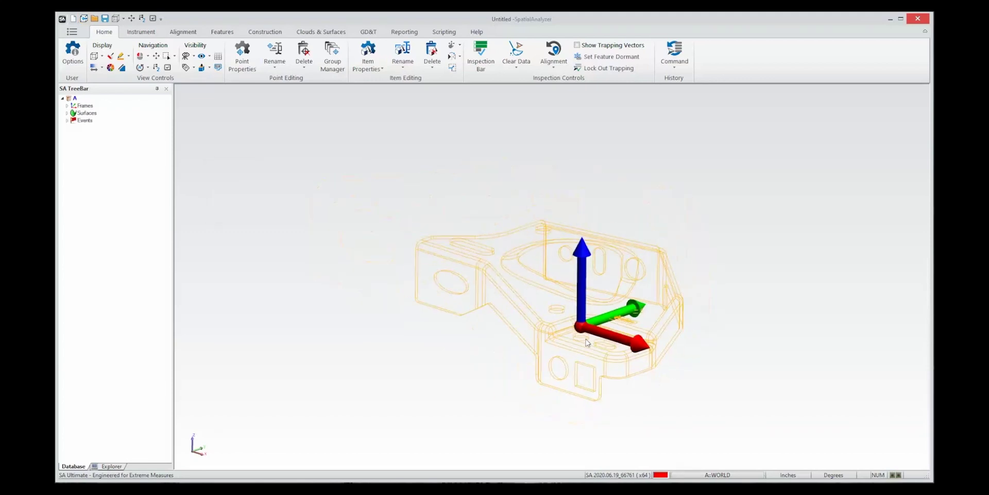
left_click(140, 33)
left_click(71, 54)
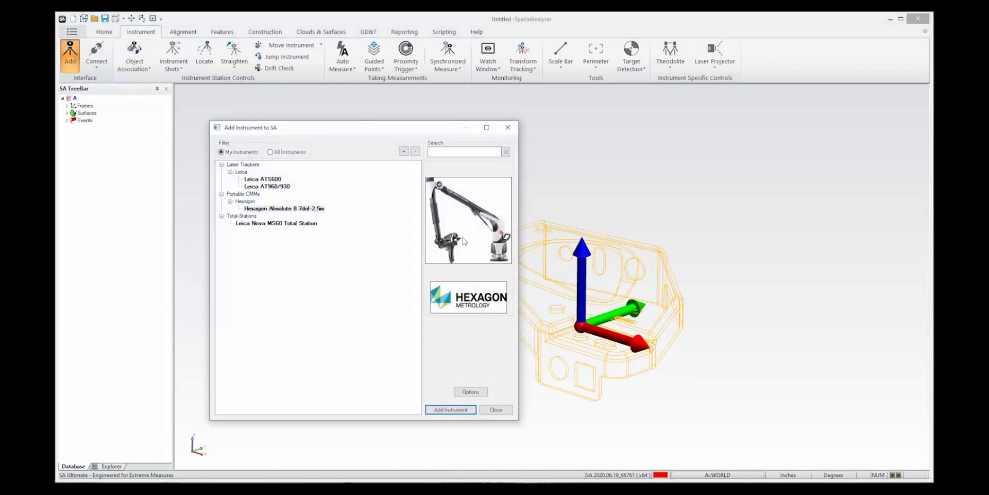
left_click(451, 409)
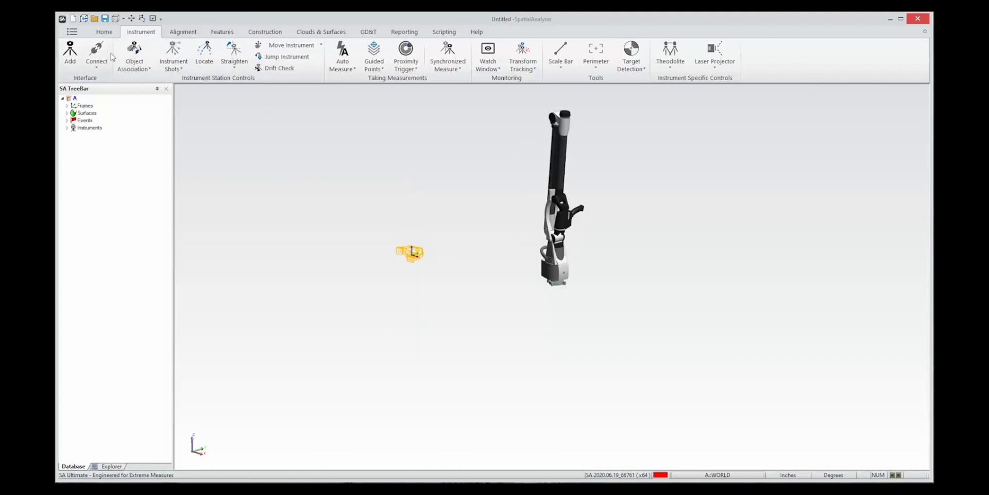
left_click(97, 52)
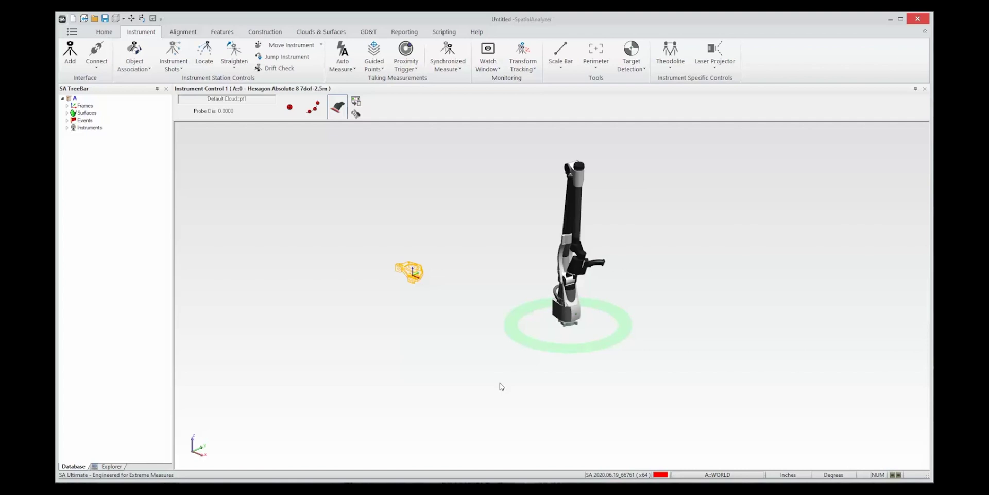
Create a Cloud Clipping Plane and zoom in on the scanned magenta stripes edge-on
left_click(334, 33)
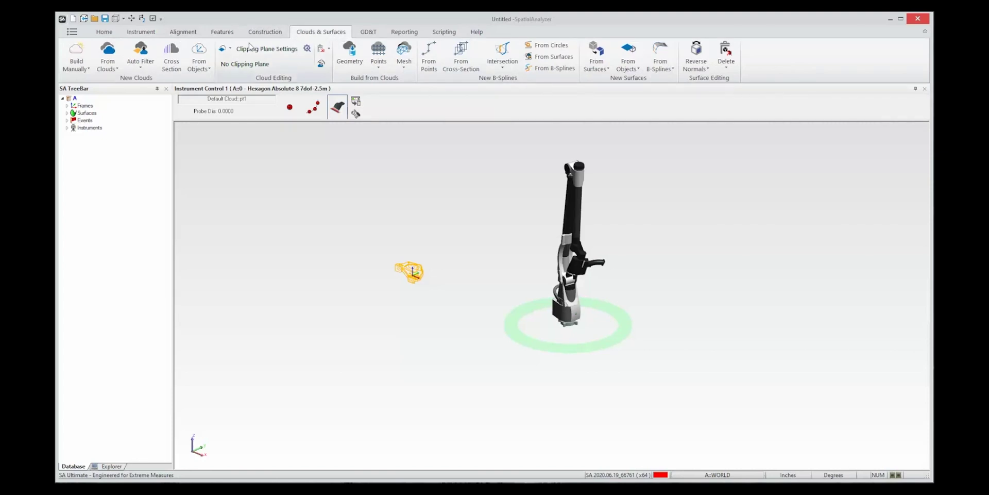
left_click(227, 49)
left_click(237, 82)
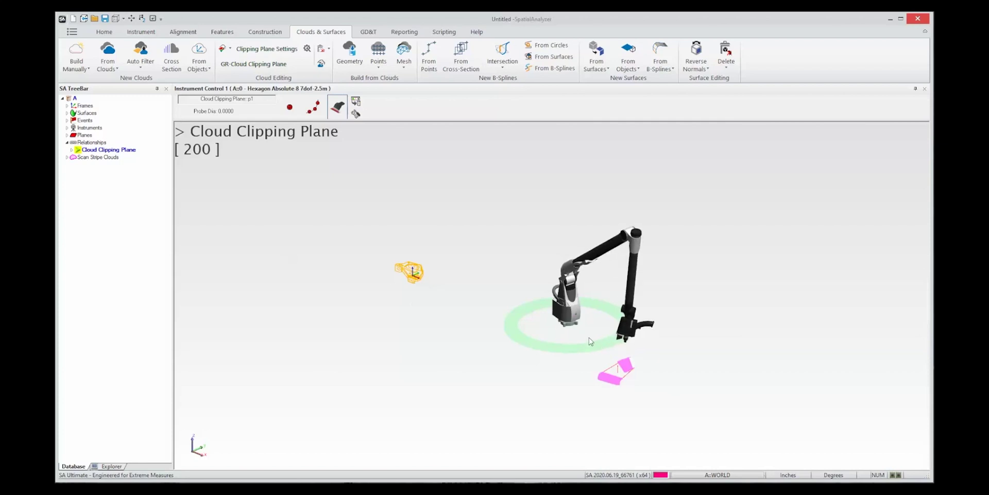
left_click_drag(590, 340, 727, 414)
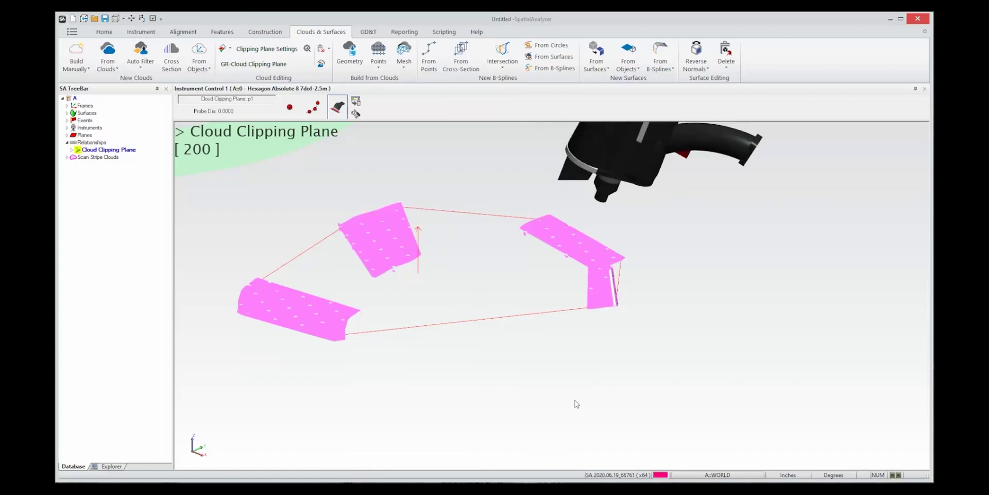
right_click_drag(504, 400, 478, 411)
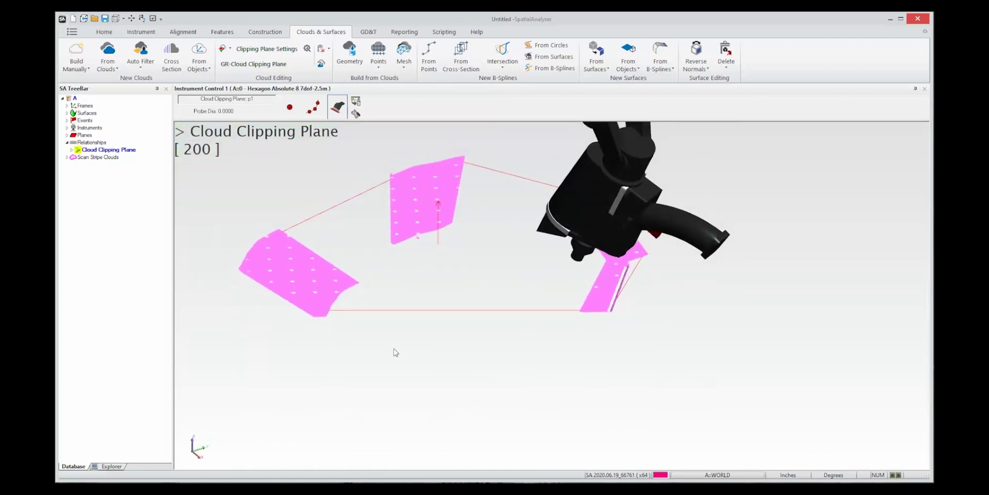
right_click(102, 150)
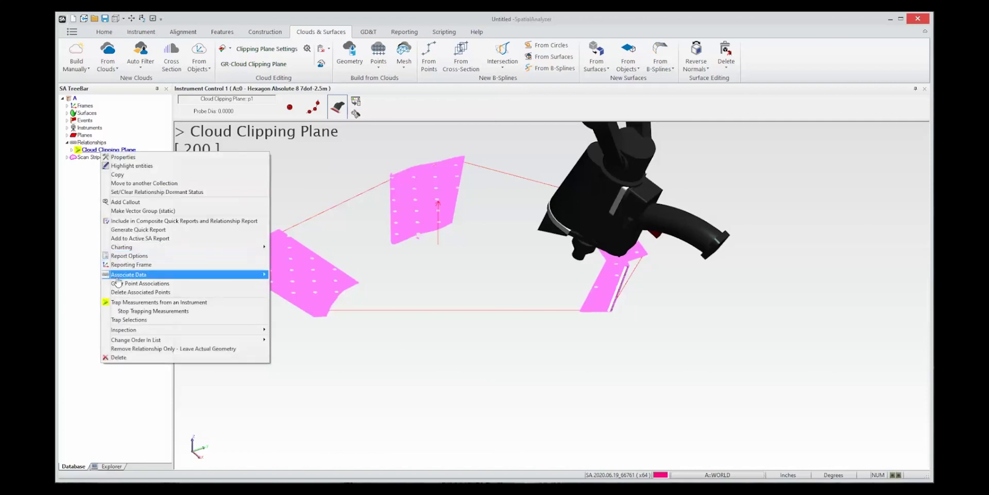
Stop the Cloud Clipping Plane trapping measurements so scans go into the Default Cloud
left_click(124, 311)
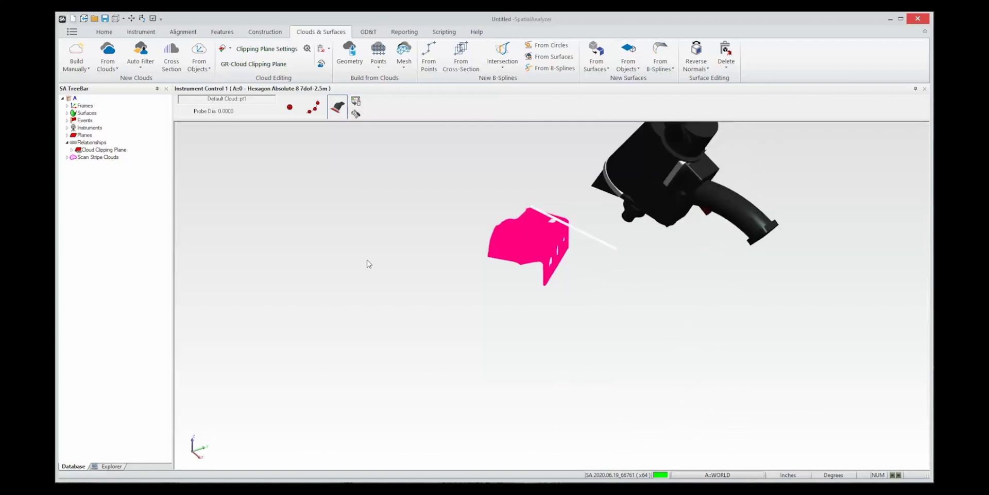
left_click_drag(424, 190, 601, 300)
right_click_drag(601, 297, 555, 308)
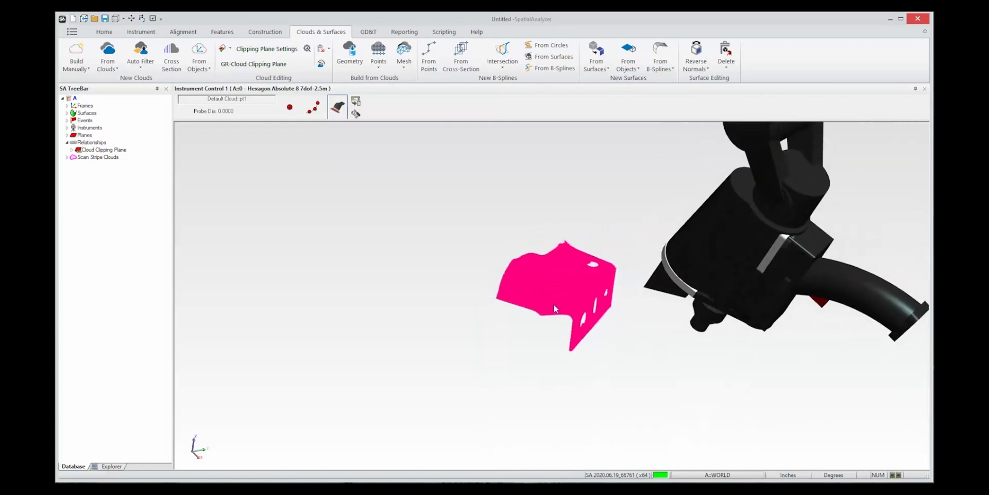
right_click(537, 279)
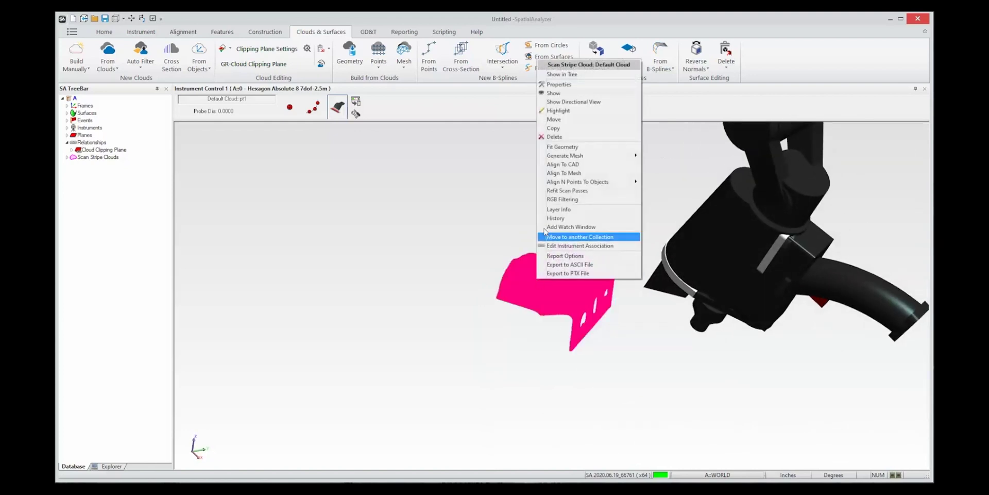
Switch the Default Cloud to Voxel Cloud Display while scanning more of the part
left_click(558, 85)
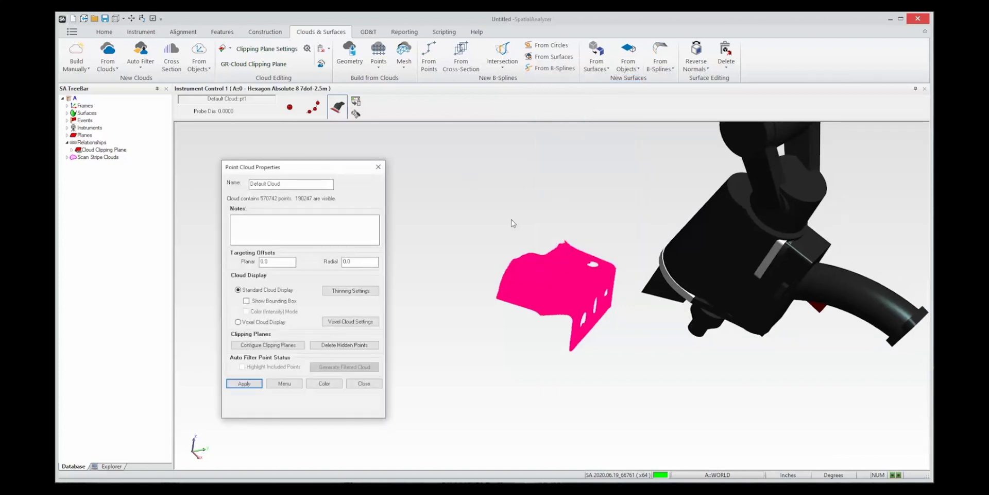
left_click(238, 323)
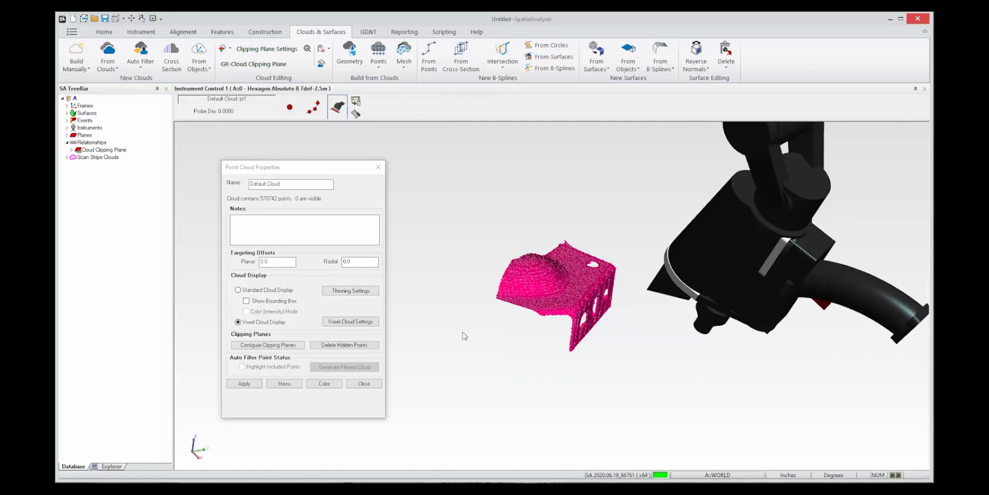
left_click(364, 384)
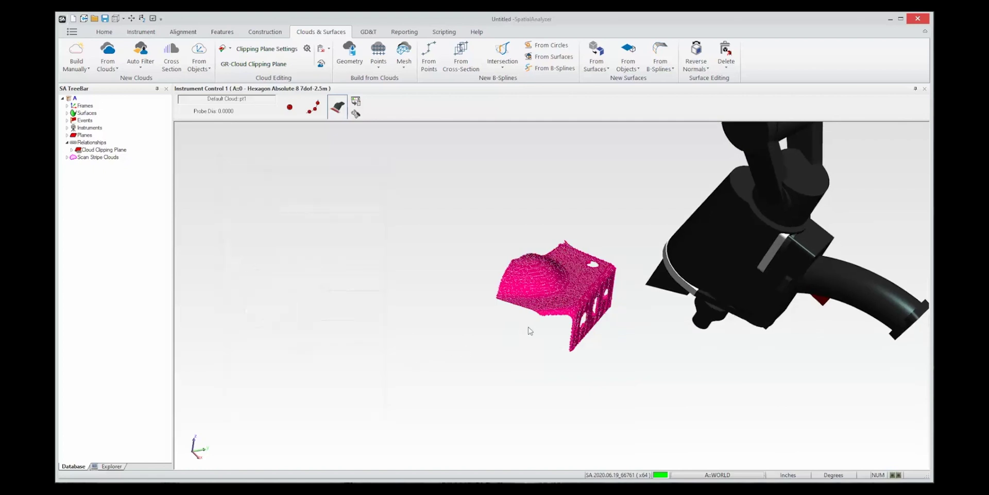
right_click_drag(527, 326, 609, 313)
scroll(600, 320, "up", 5)
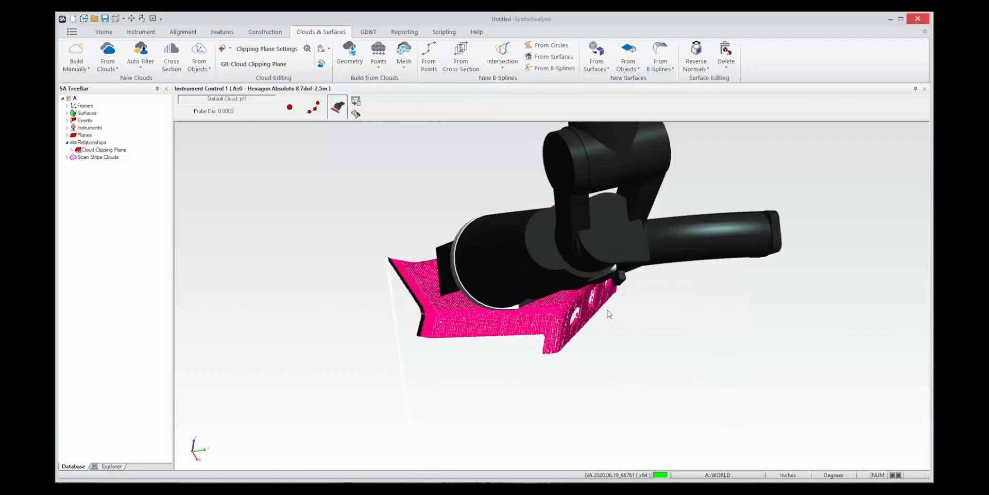
Hide the arm model and orbit around the part while completing the Default Cloud scan
right_click(722, 223)
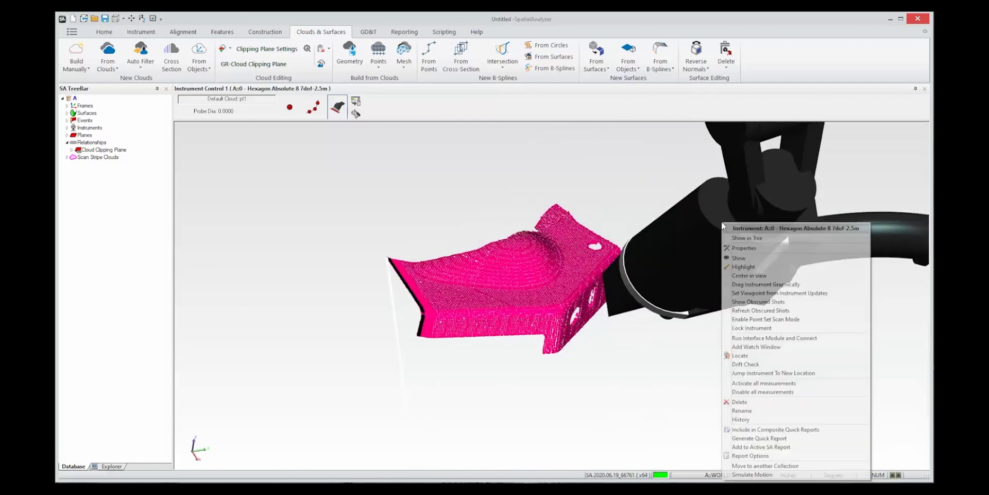
left_click(695, 239)
right_click_drag(595, 348, 402, 311)
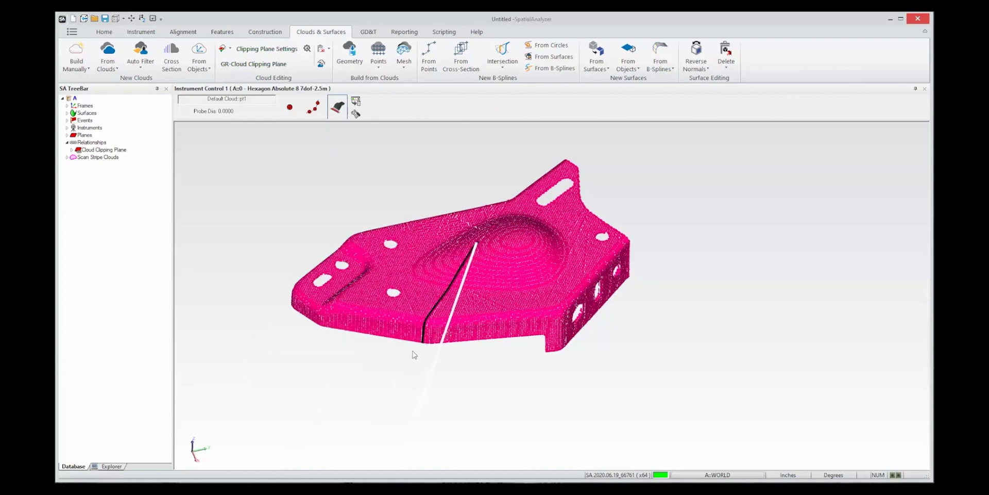
right_click_drag(415, 354, 581, 365)
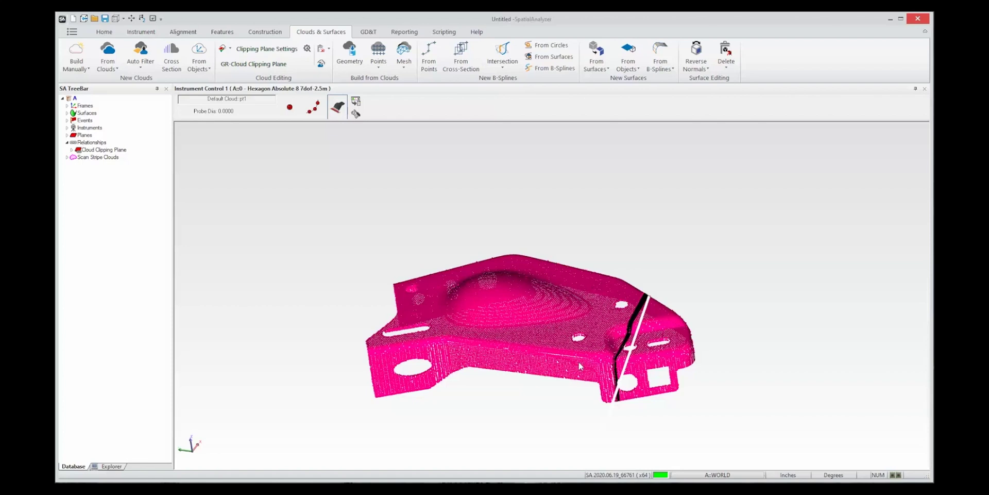
right_click_drag(579, 360, 554, 411)
scroll(572, 350, "down", 3)
scroll(554, 329, "up", 3)
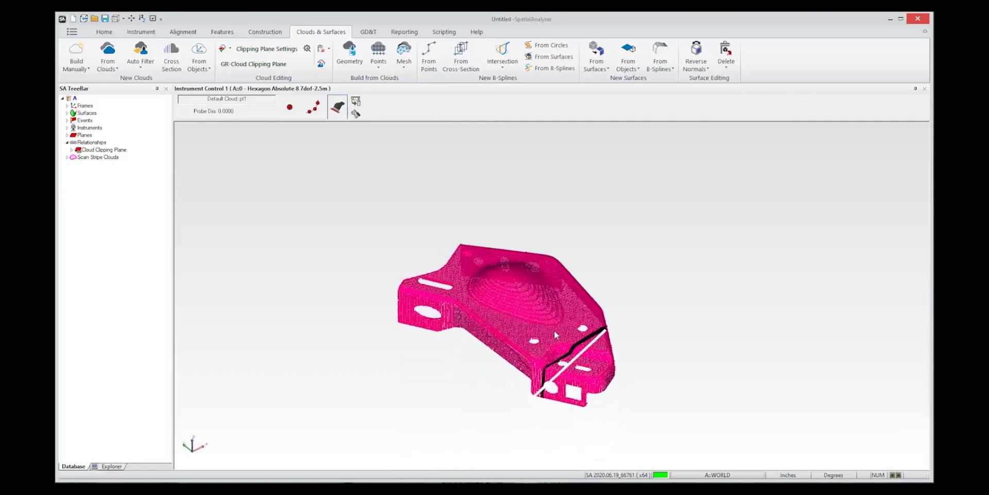
right_click_drag(555, 330, 557, 332)
scroll(560, 332, "down", 3)
scroll(559, 331, "down", 4)
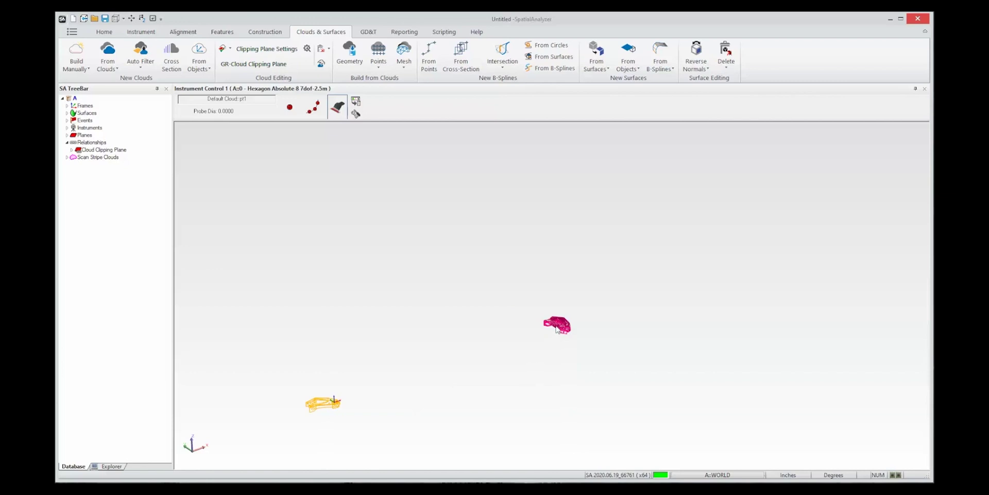
Align the Default Cloud to the CAD surfaces and accept the fit at RMS 0.008762
right_click(557, 330)
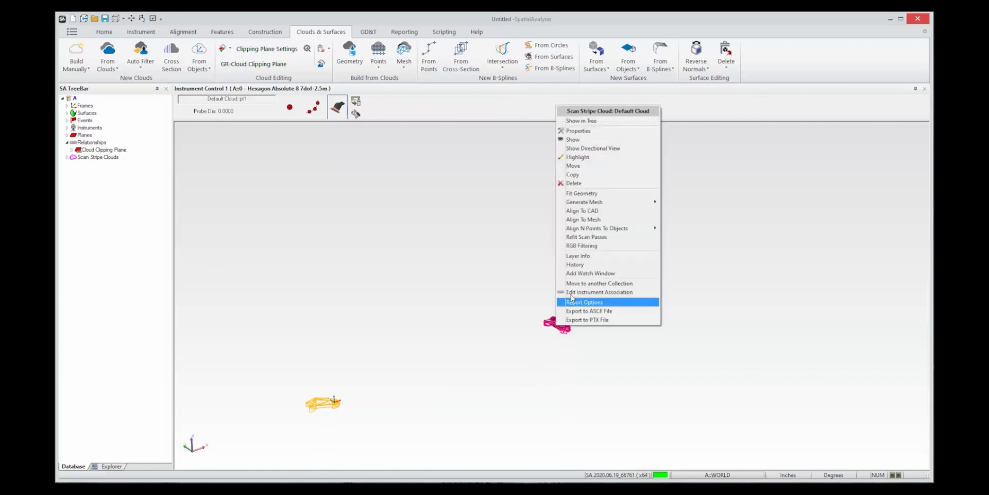
left_click(582, 211)
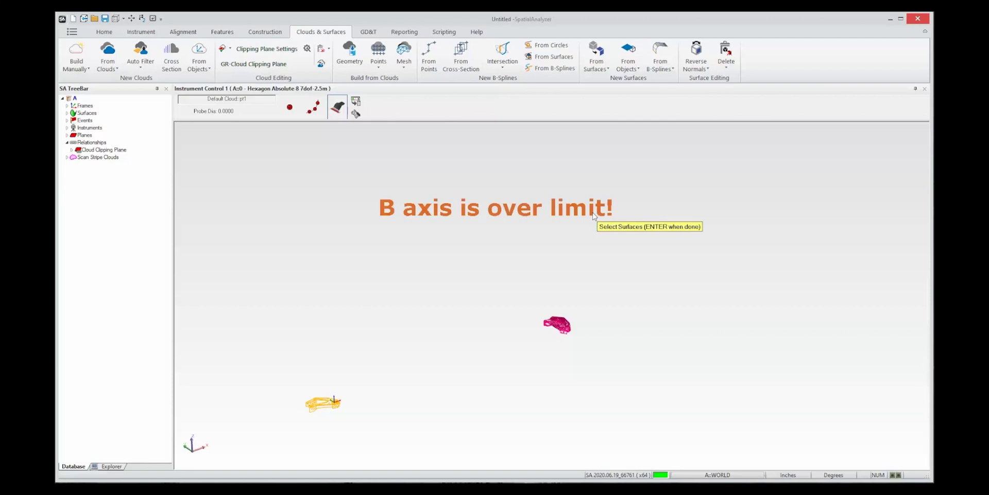
scroll(415, 405, "up", 3)
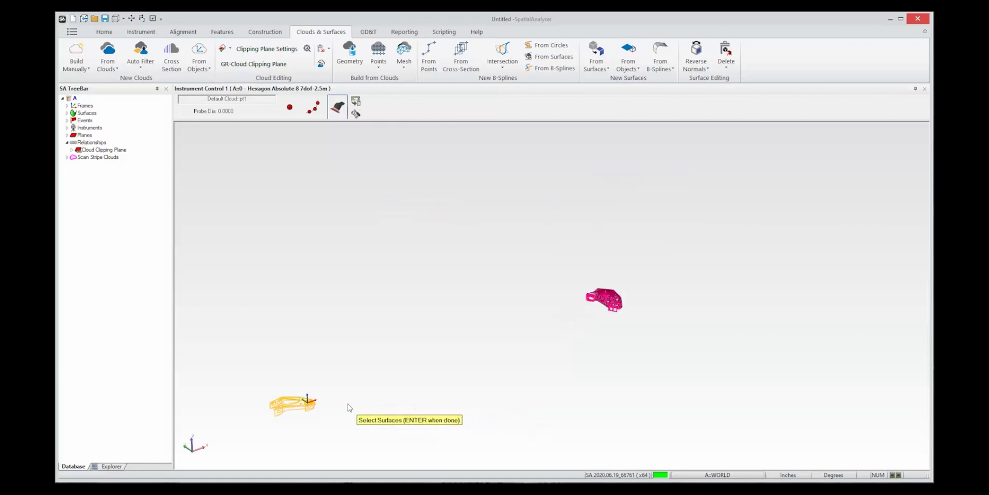
left_click(270, 403)
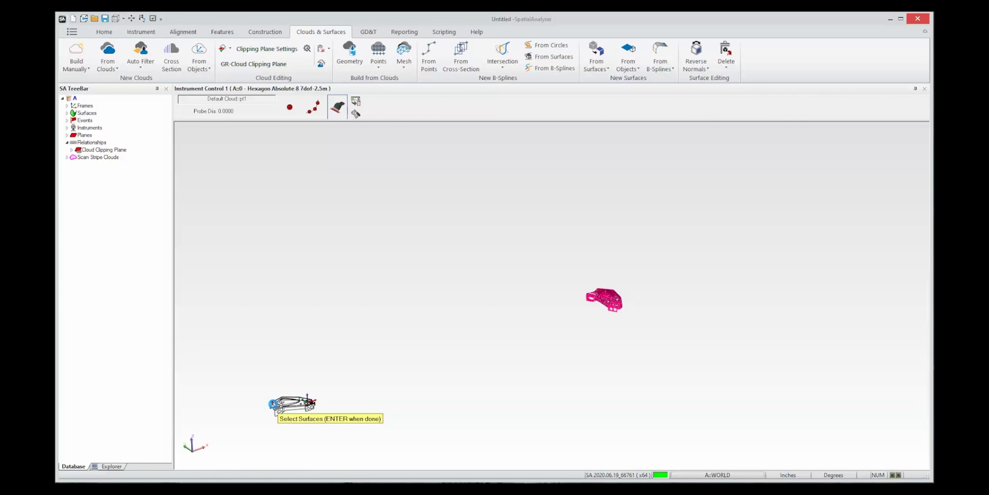
key("Return")
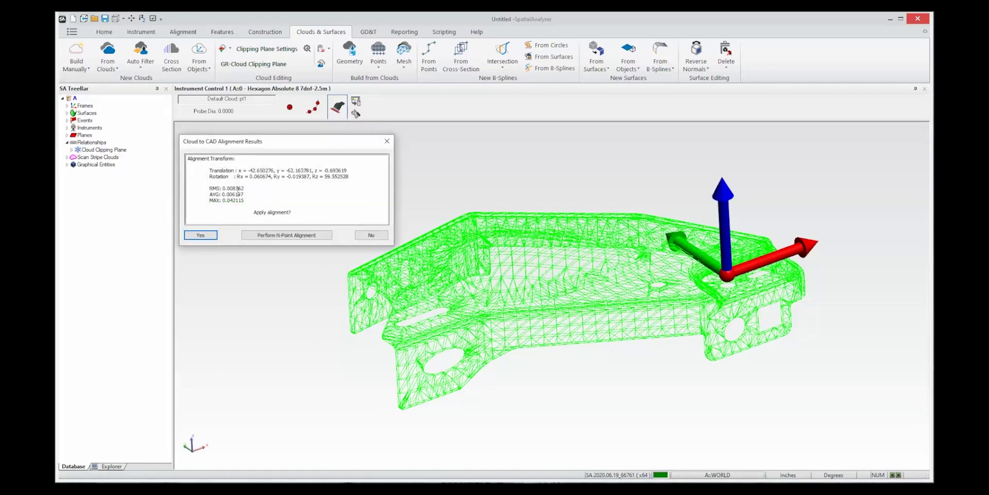
left_click(210, 235)
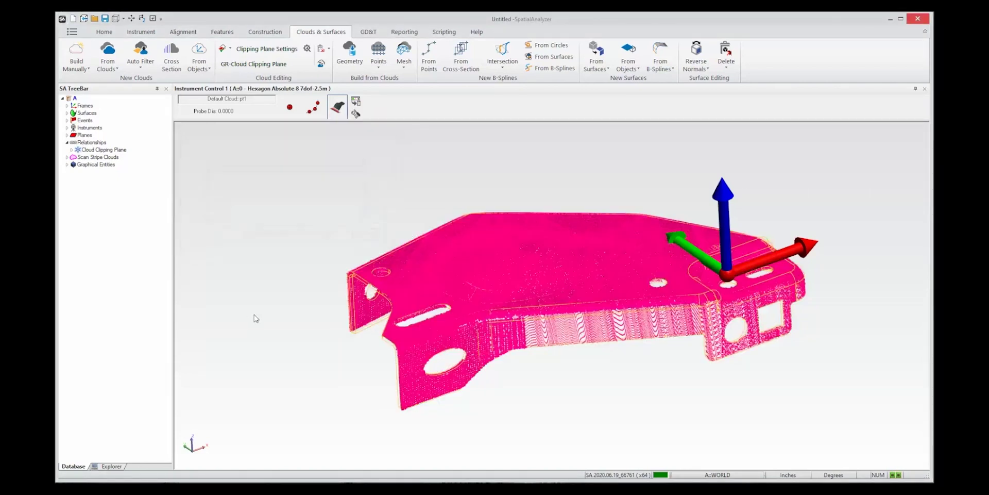
right_click_drag(438, 302, 467, 309)
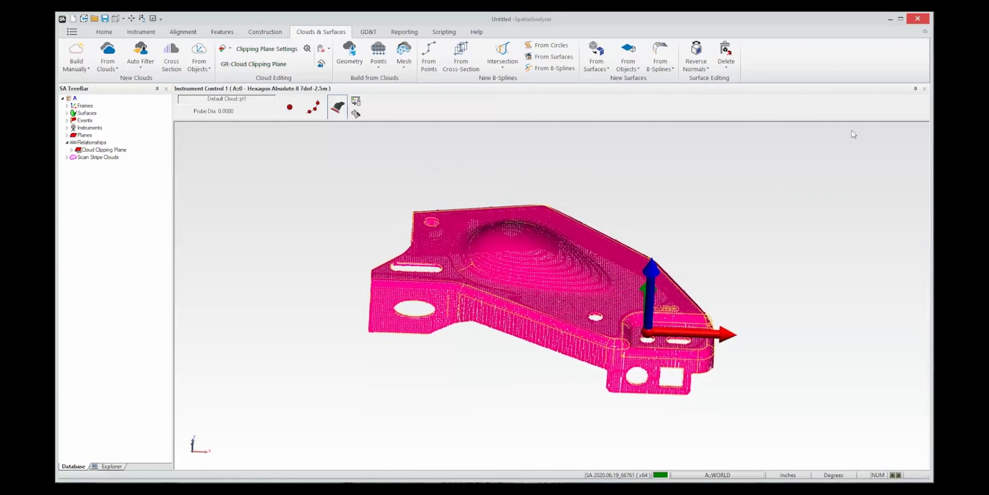
Create the Default Cloud to TrimSrf_0 clouds-to-objects relationship from the scanned cloud
left_click(926, 89)
right_click_drag(706, 195, 549, 226)
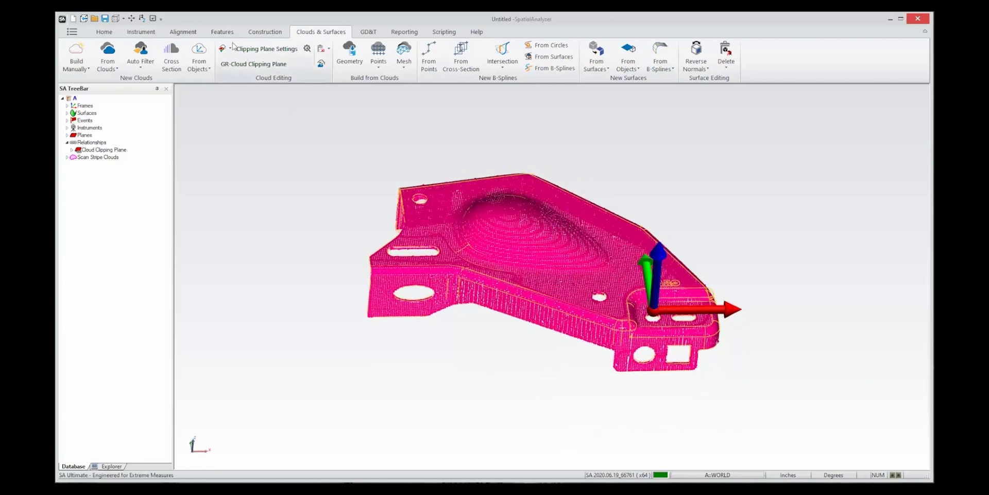
left_click(222, 31)
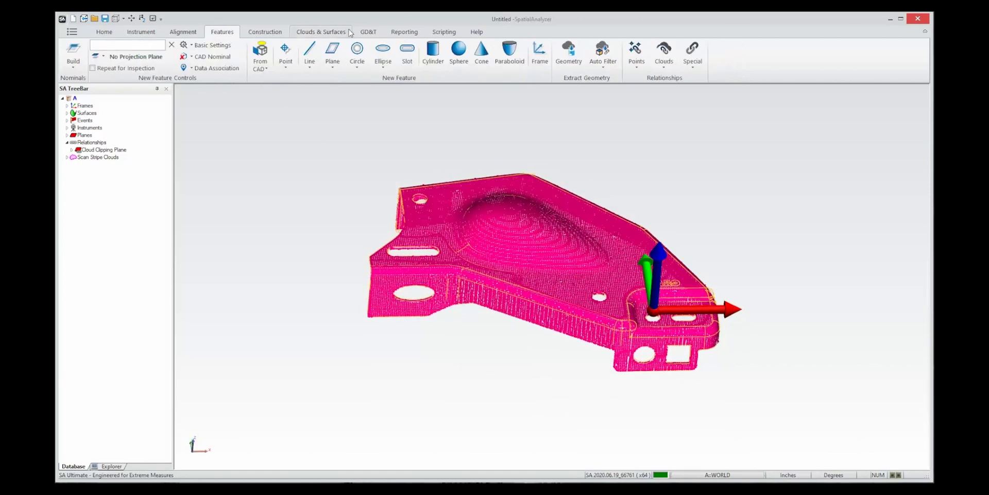
left_click(664, 51)
left_click(536, 212)
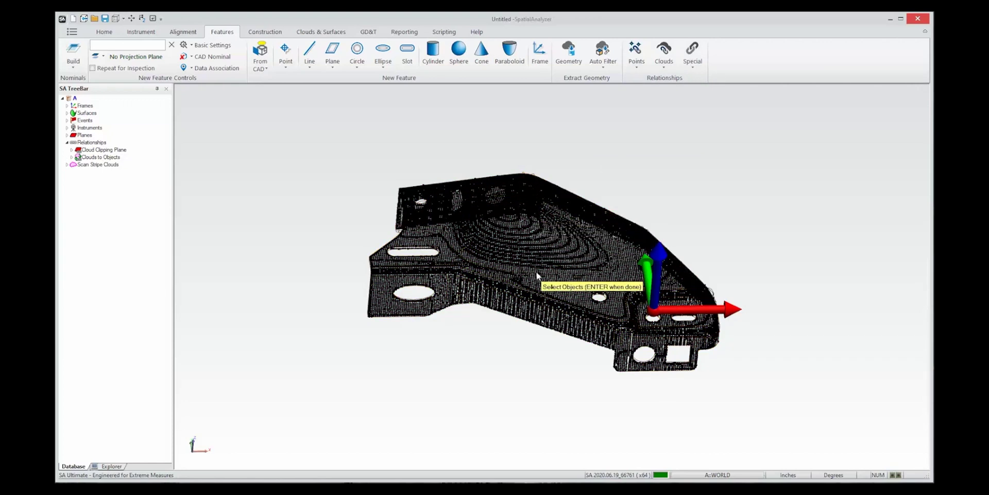
key("Return")
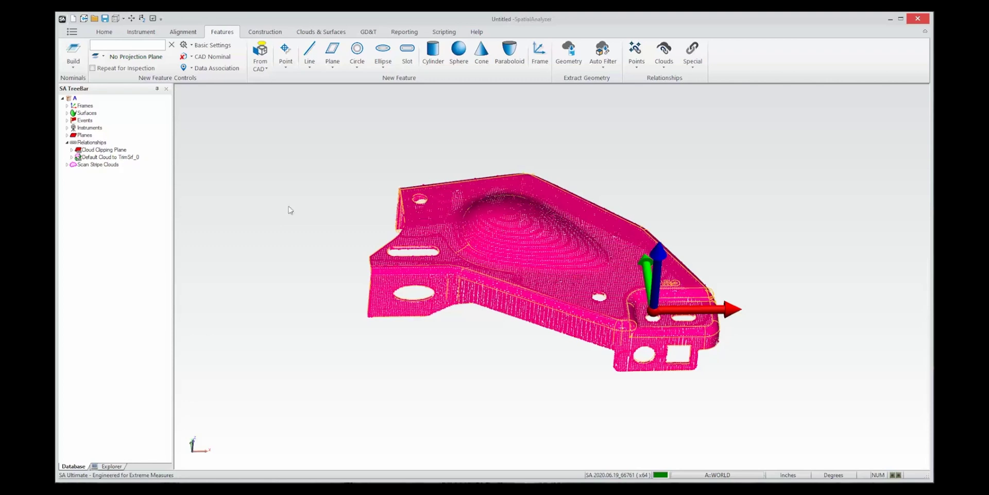
right_click(136, 159)
Set the relationship's voxel cloud Surface Analysis Mode to Relationship
left_click(149, 165)
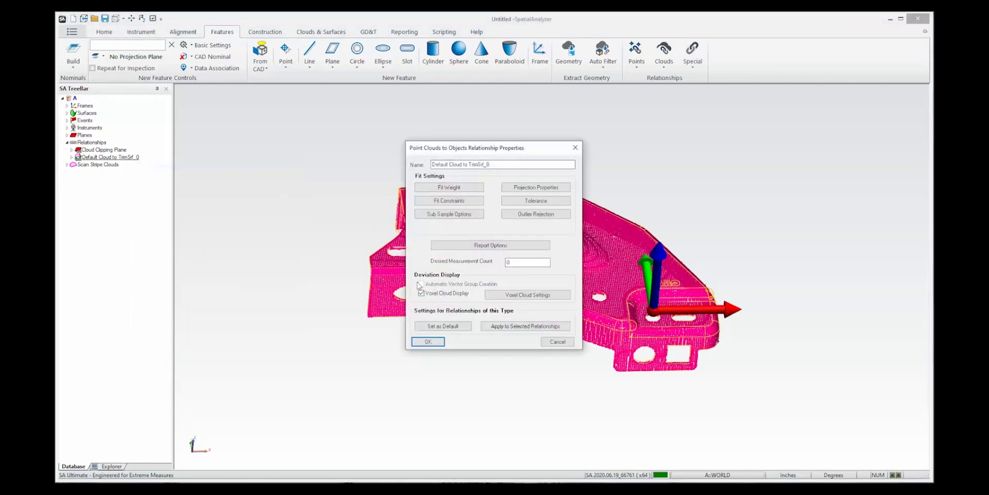
left_click(511, 298)
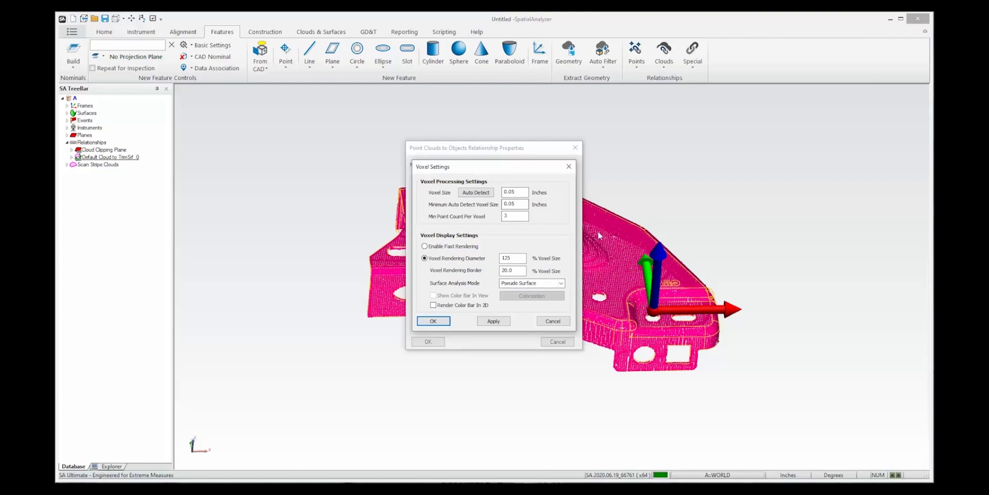
left_click(561, 284)
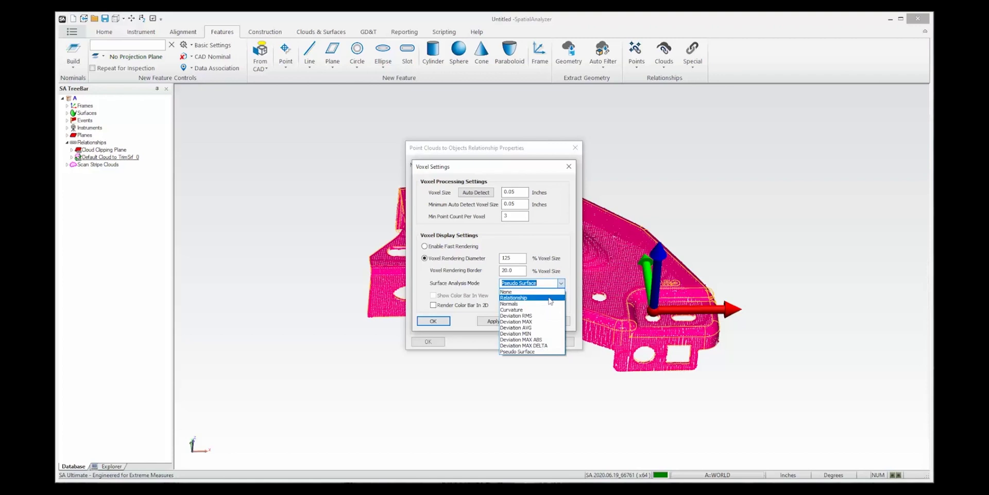
left_click(529, 306)
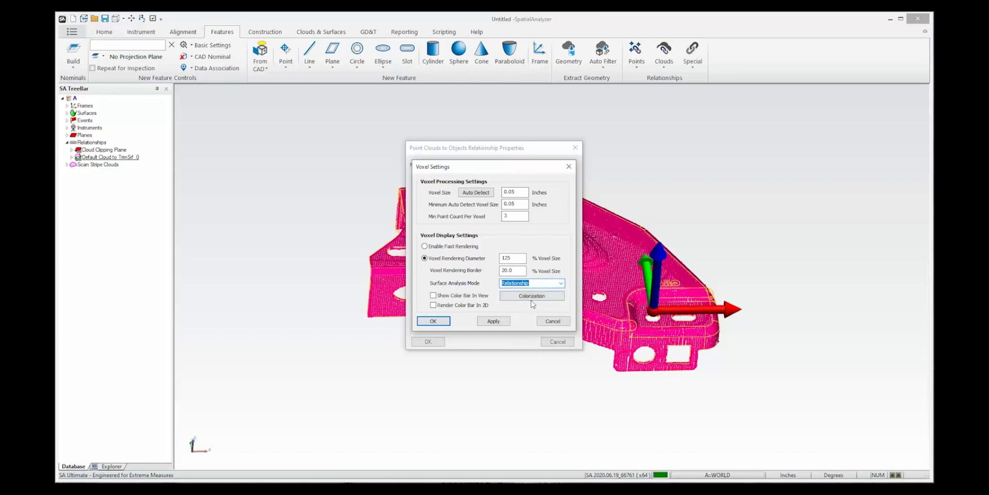
Apply a 0.0300 to -0.0300 colour interval with the colour bar shown, generating the voxel map
left_click(535, 301)
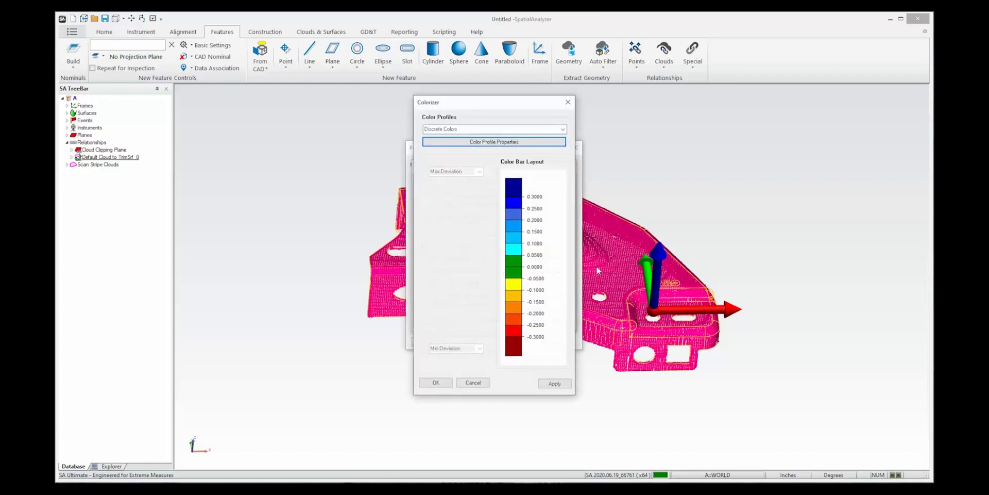
left_click(528, 146)
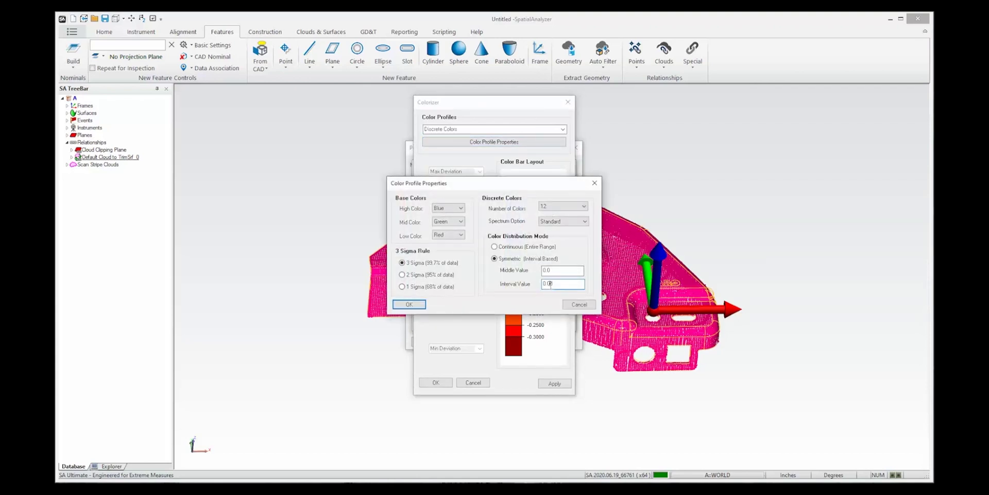
left_click(400, 305)
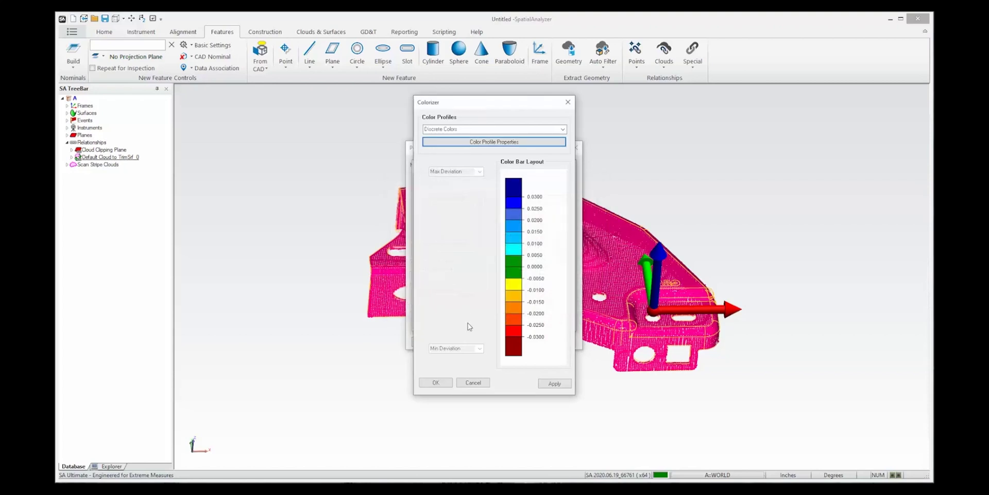
left_click(436, 382)
left_click(434, 296)
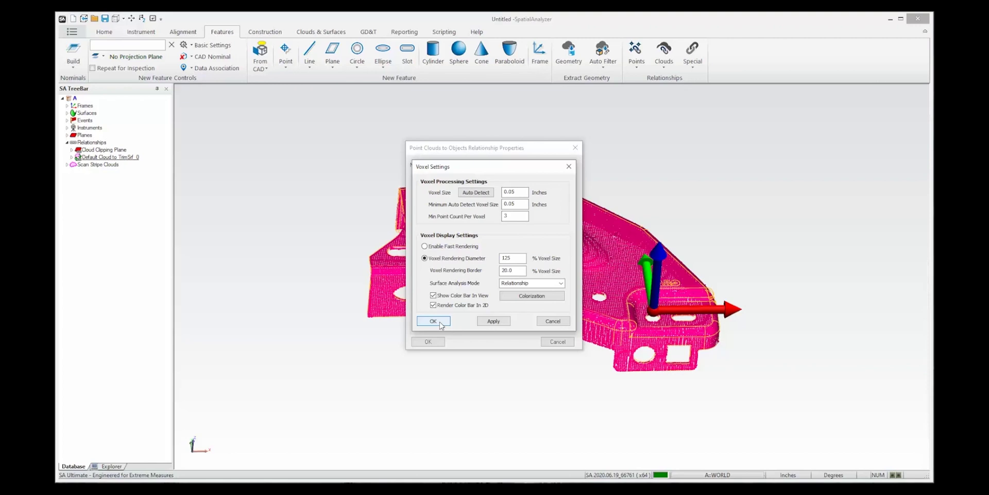
left_click(440, 323)
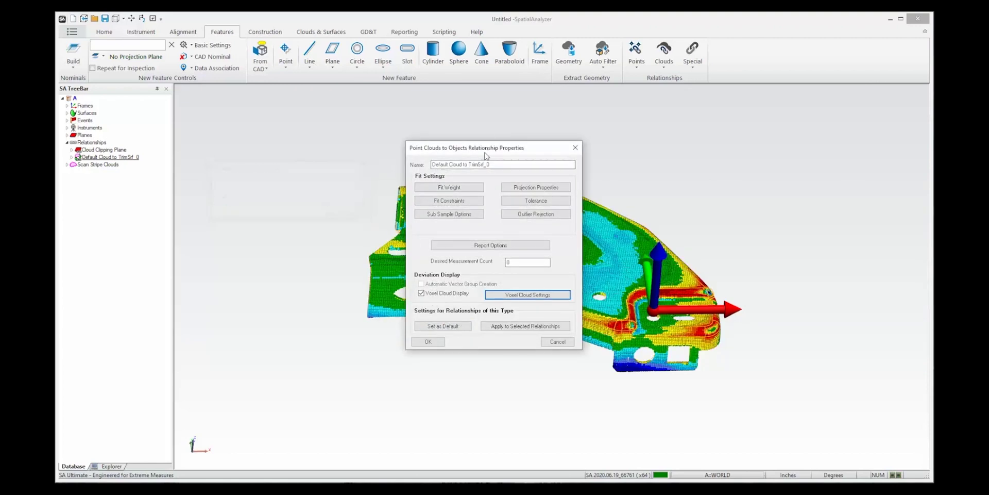
left_click_drag(499, 145, 376, 140)
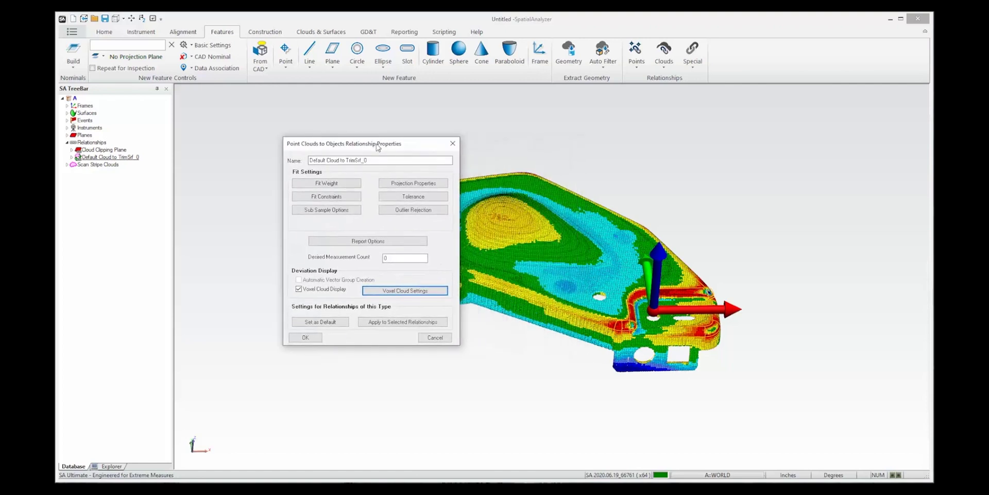
left_click(452, 145)
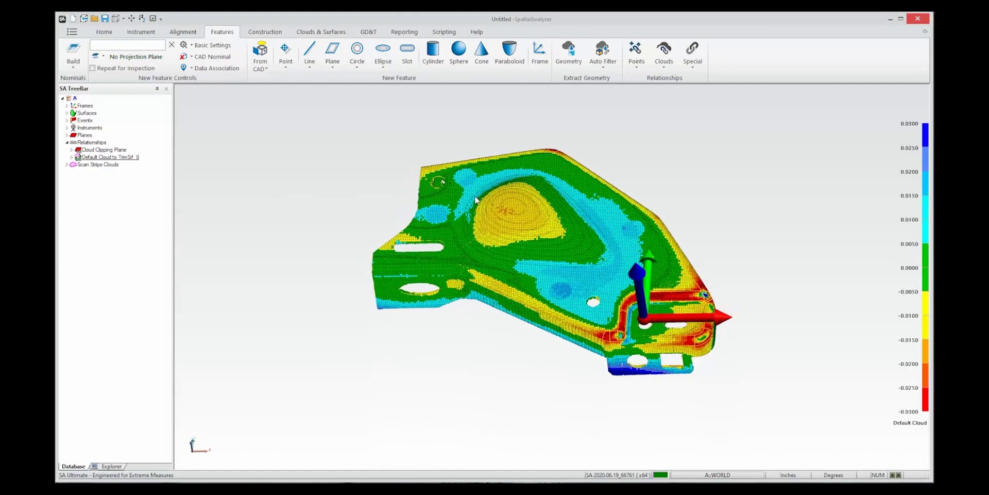
Place five Vector and Voxel callouts reading -0.0147, -0.0383, 0.0380, 0.0141 and -0.0065
right_click_drag(489, 153, 512, 205)
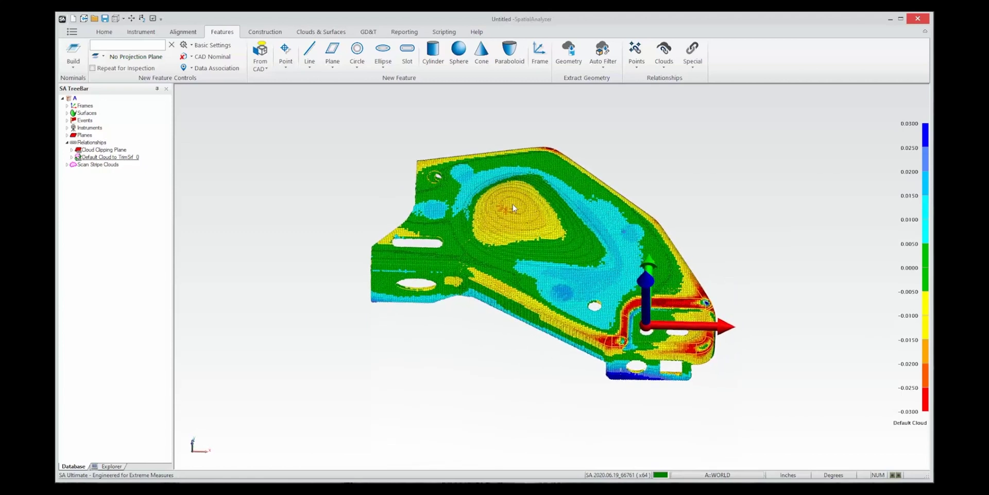
left_click(412, 34)
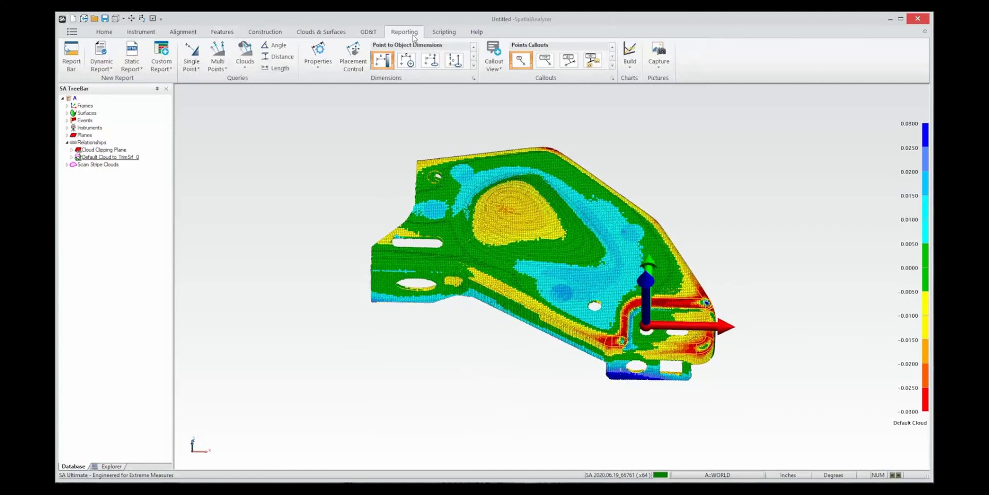
left_click(612, 66)
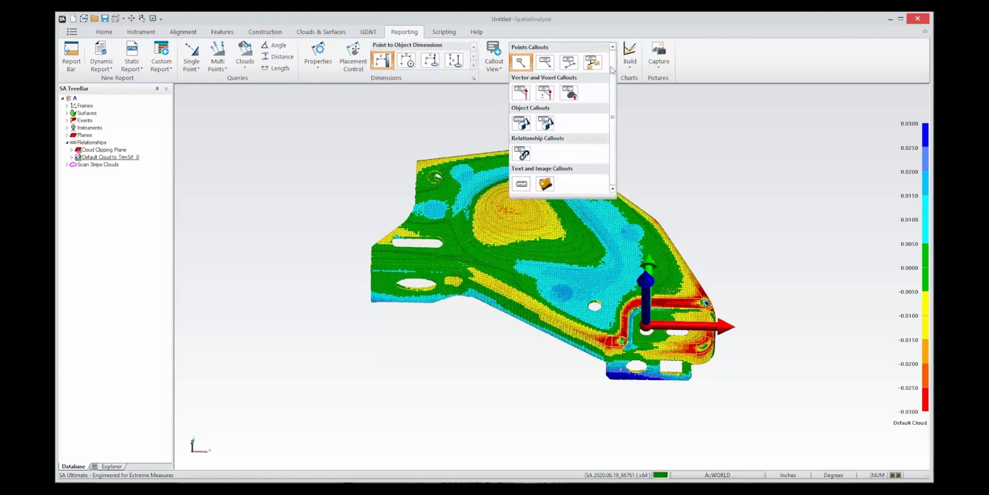
left_click(571, 92)
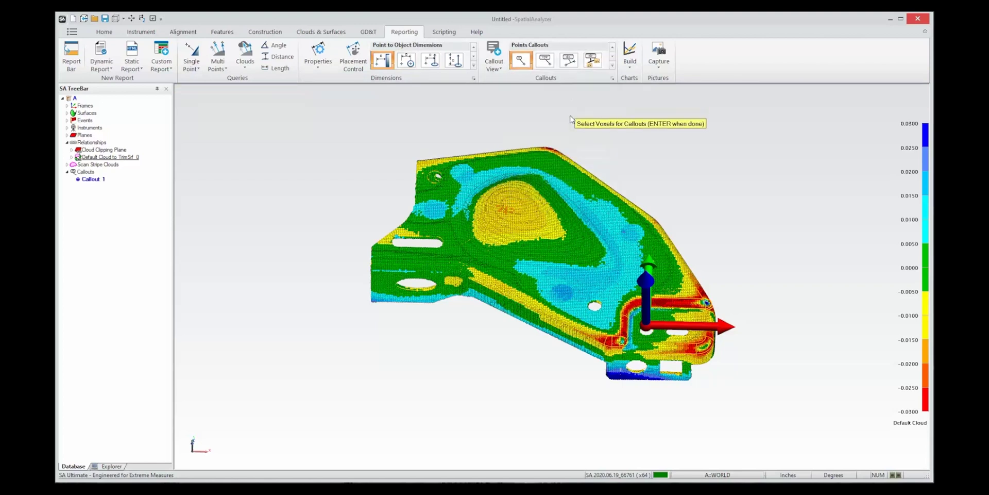
left_click(512, 205)
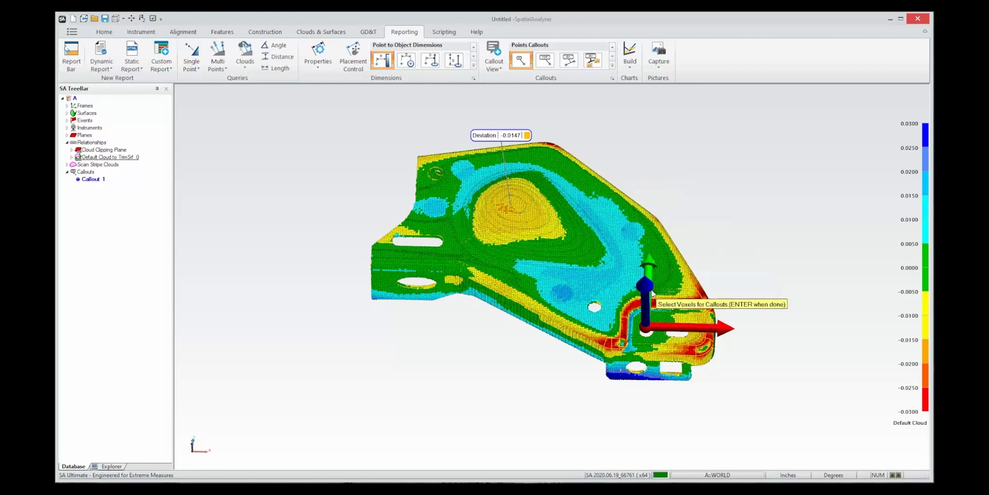
left_click(664, 305)
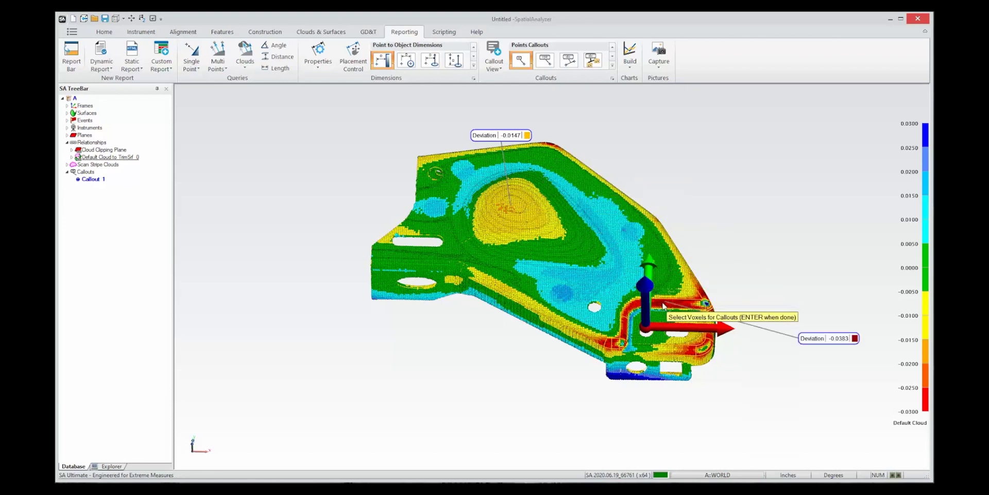
left_click(622, 380)
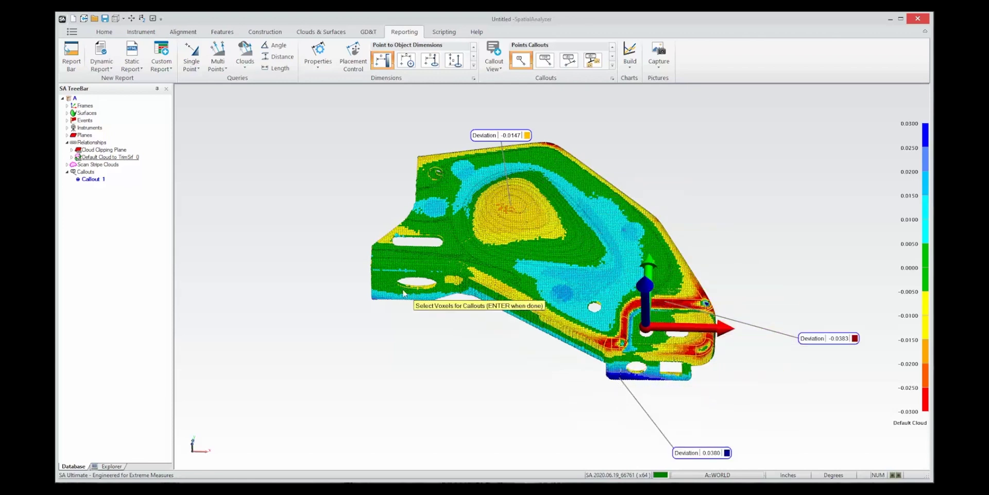
left_click(373, 298)
left_click(394, 229)
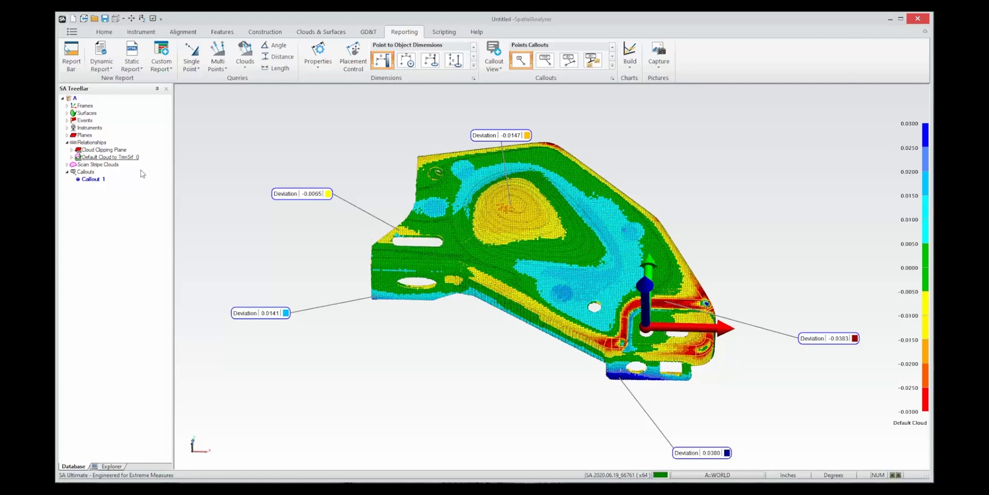
right_click(94, 181)
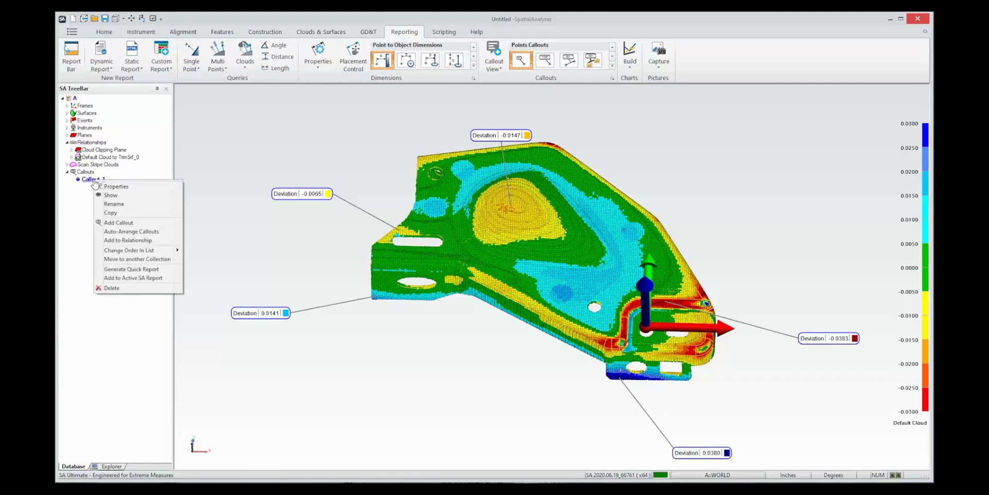
Add Callout 1 to SAReport 1 and drop in the Default Cloud to TrimSrf_0 statistics table
left_click(129, 278)
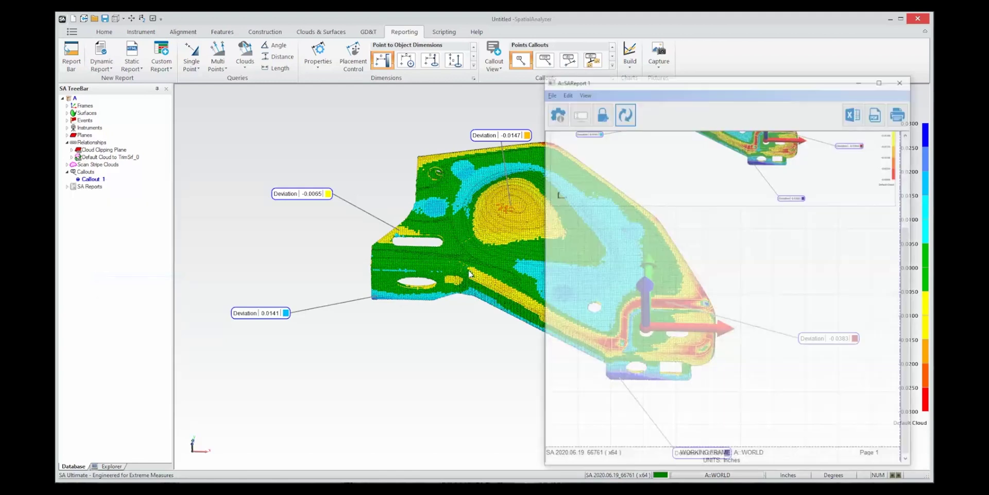
scroll(695, 260, "up", 5)
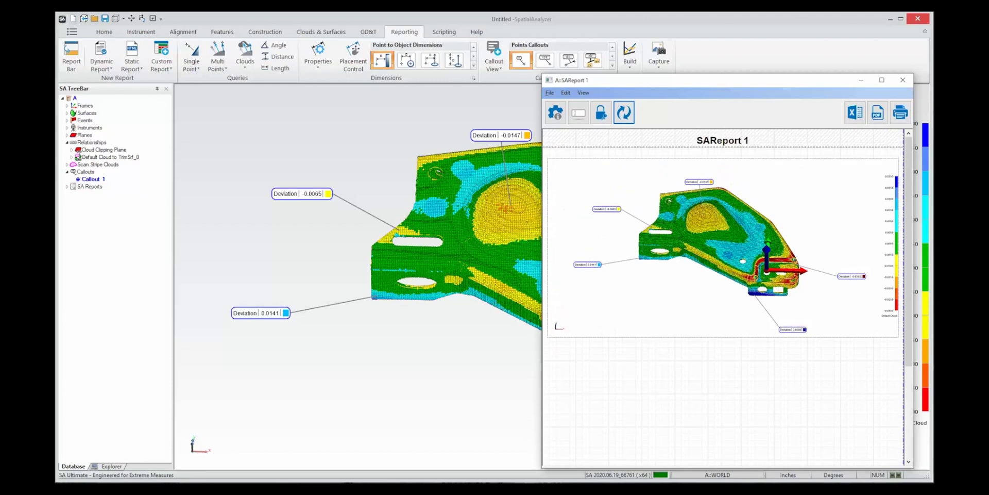
left_click(102, 156)
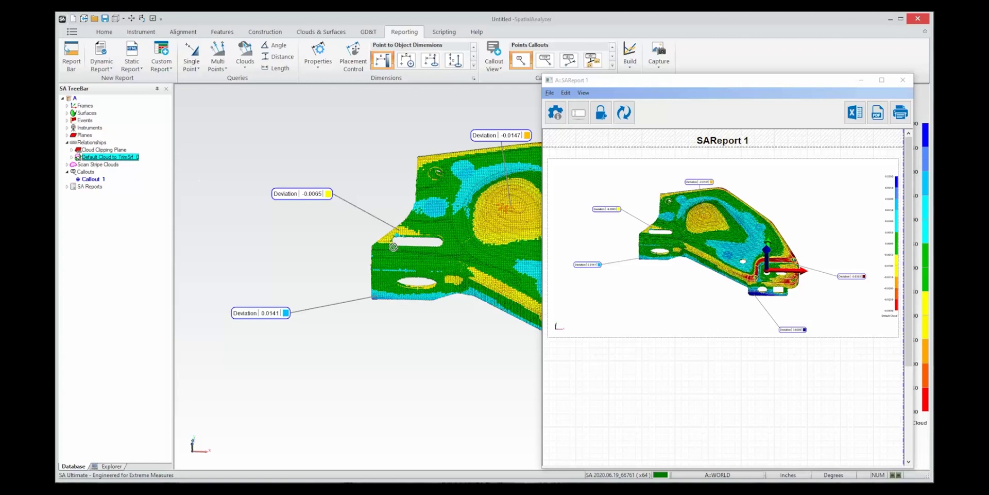
mouse_move(627, 372)
left_mouse_down()
mouse_move(710, 377)
mouse_move(626, 357)
left_mouse_up()
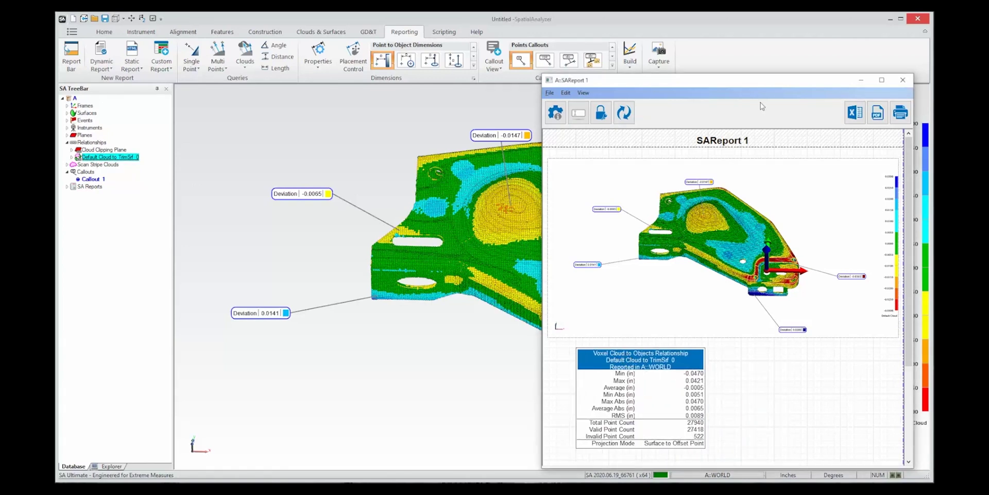